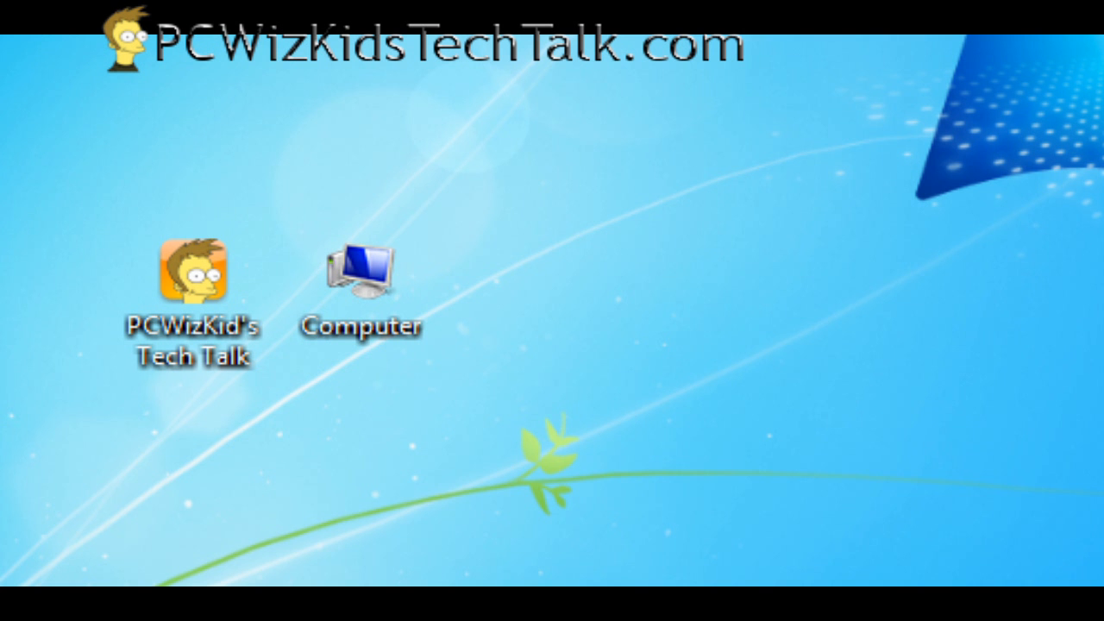
Run Clean me up! from the Computer icon's menu, launching Disk Cleanup for drive C: and closing it
right_click(370, 315)
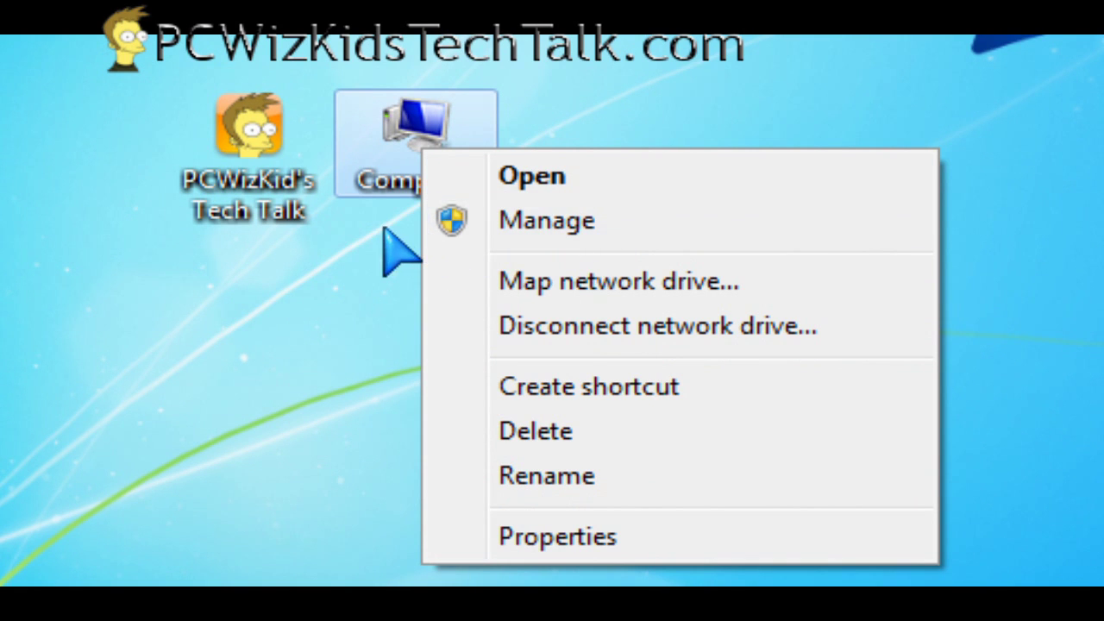
left_click(395, 239)
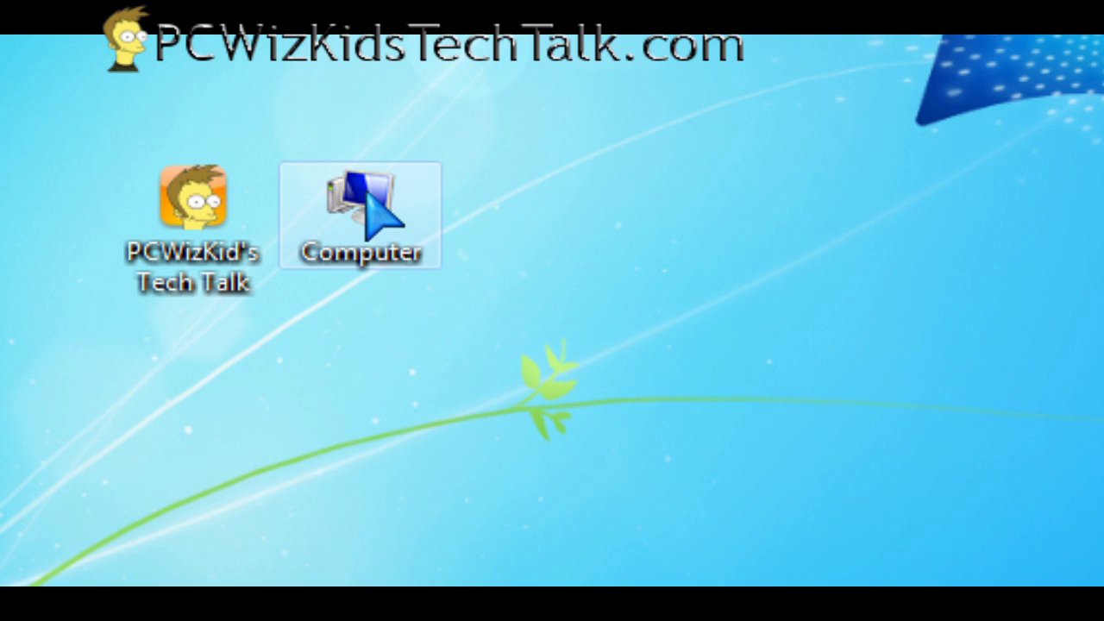
right_click(379, 211)
left_click(565, 276)
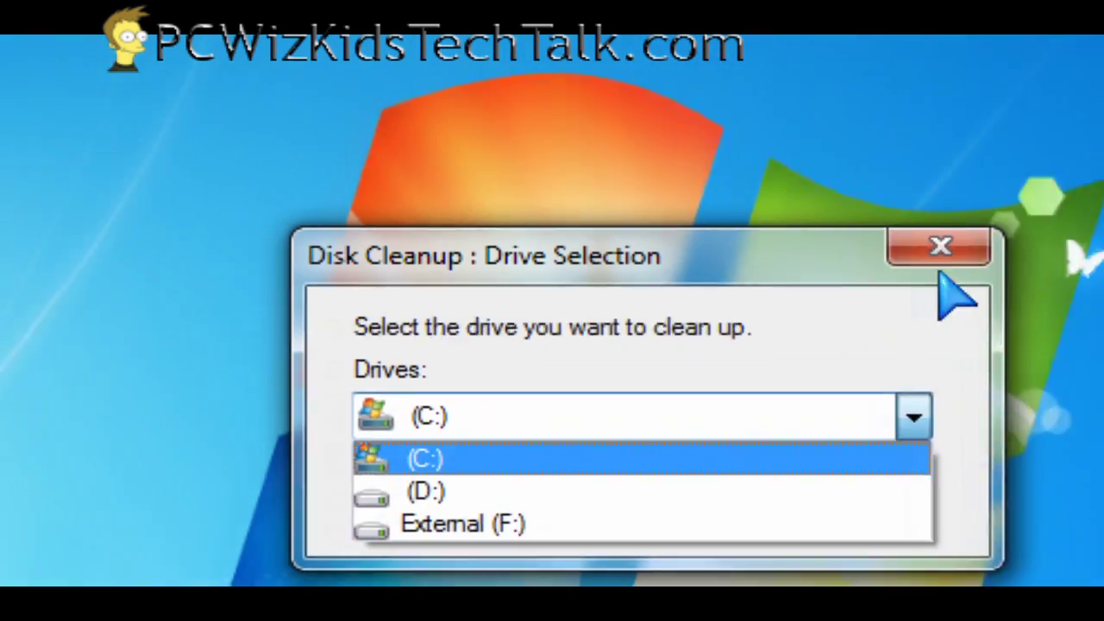
left_click(1069, 173)
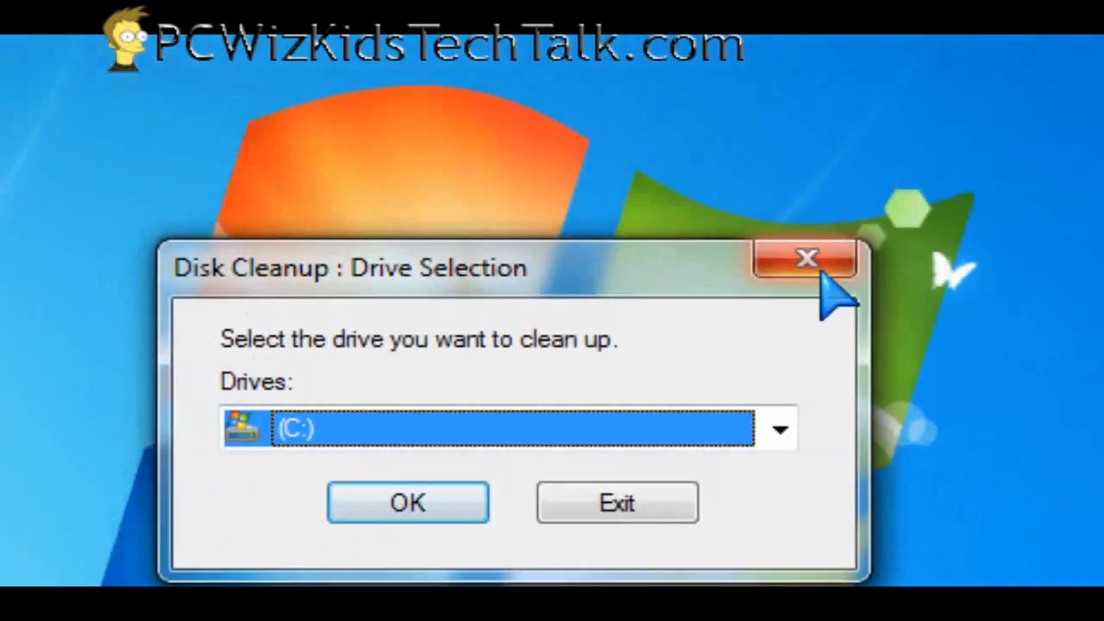
left_click(807, 258)
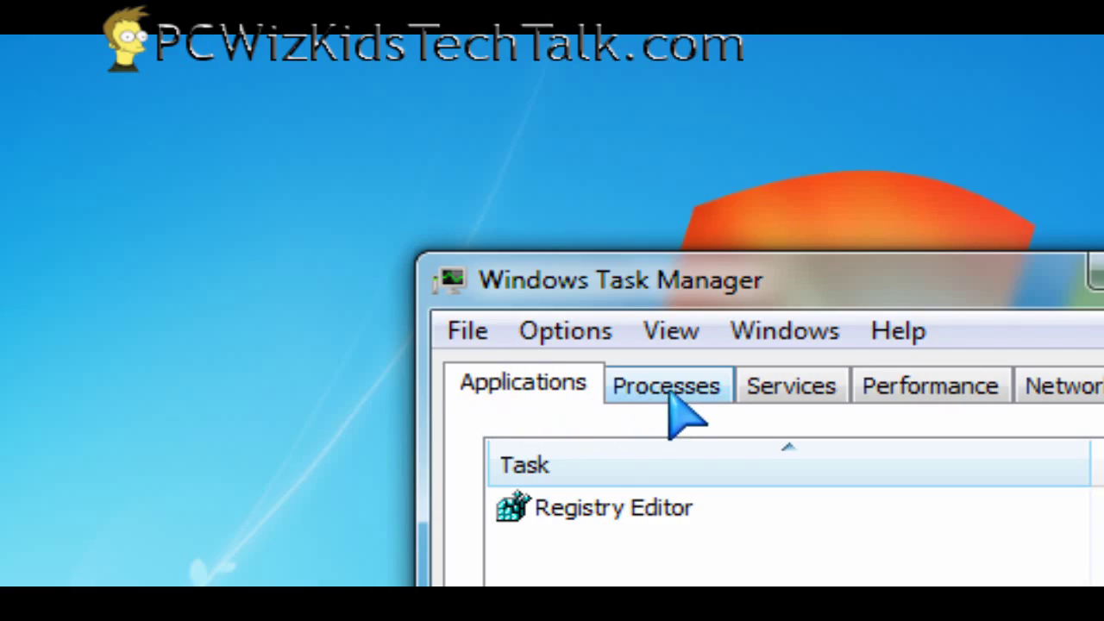
Browse Task Manager's Processes, Services and Performance views, run Update my OS!, then go to Start
left_click(665, 385)
left_click(791, 386)
left_click(930, 386)
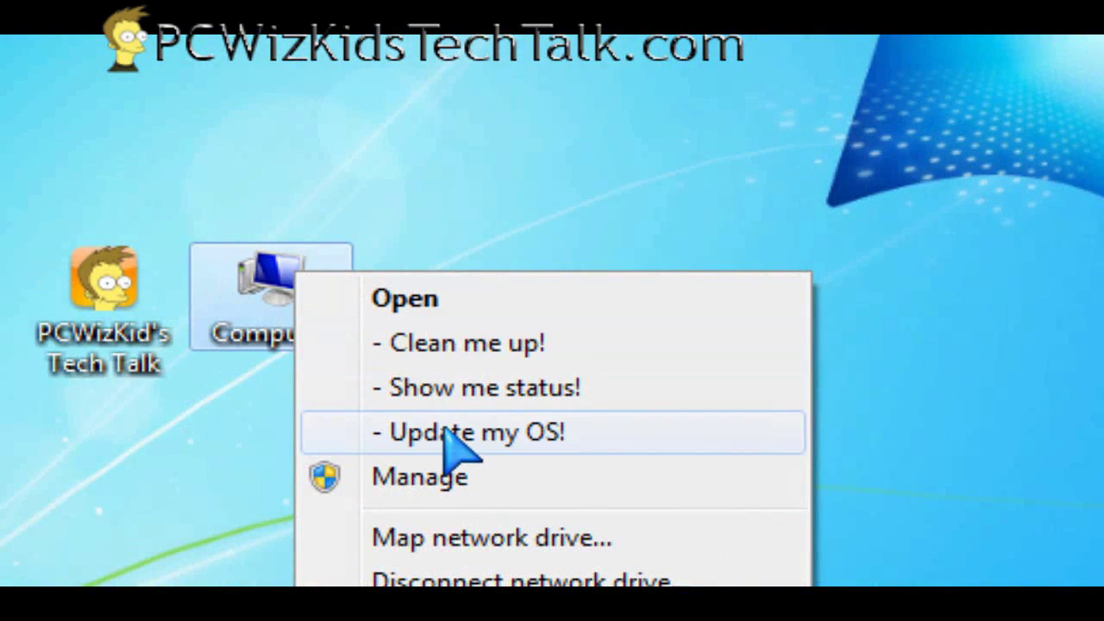
left_click(457, 435)
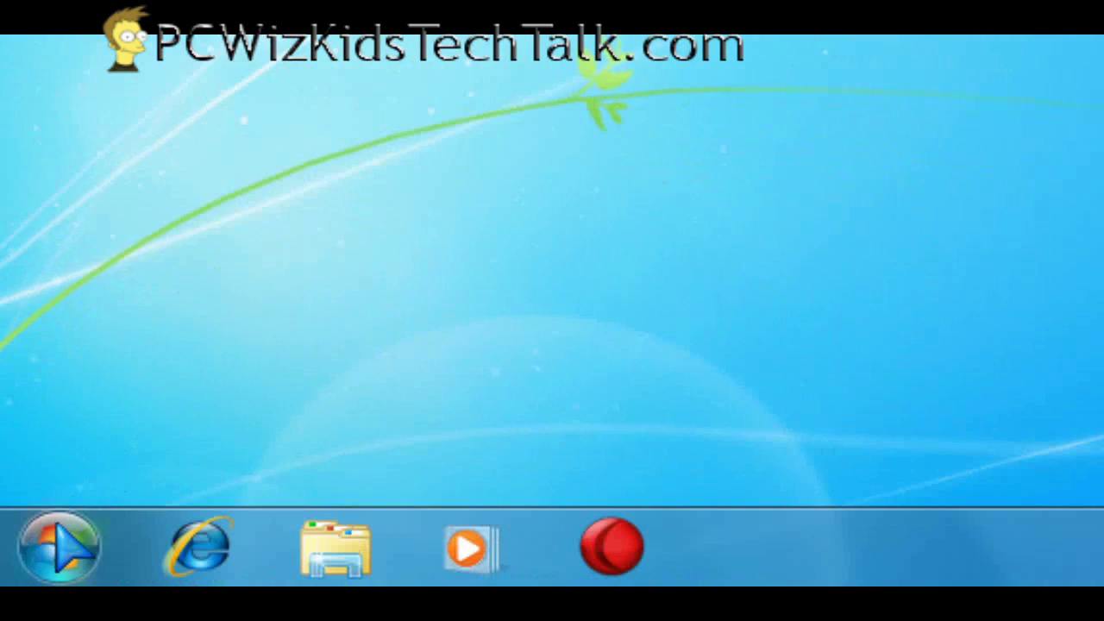
left_click(59, 548)
Launch Registry Editor by searching regedit from the Start menu
left_click(232, 440)
type("regedit")
key("Return")
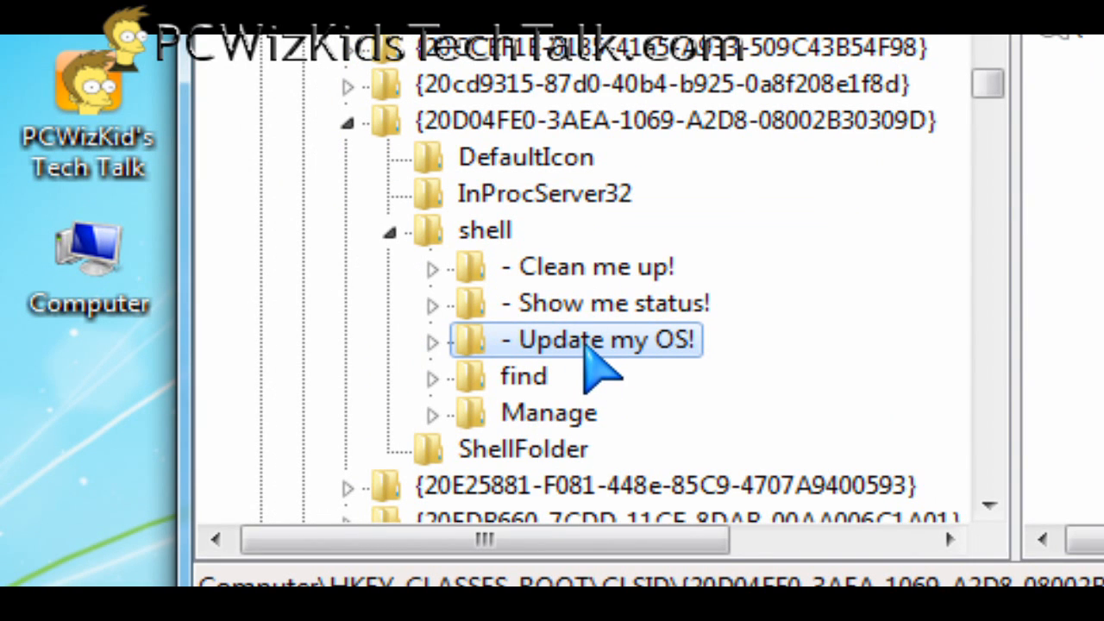
Delete the existing - Clean me up! key under shell, confirming the deletion
left_click(595, 267)
key("Delete")
left_click(897, 228)
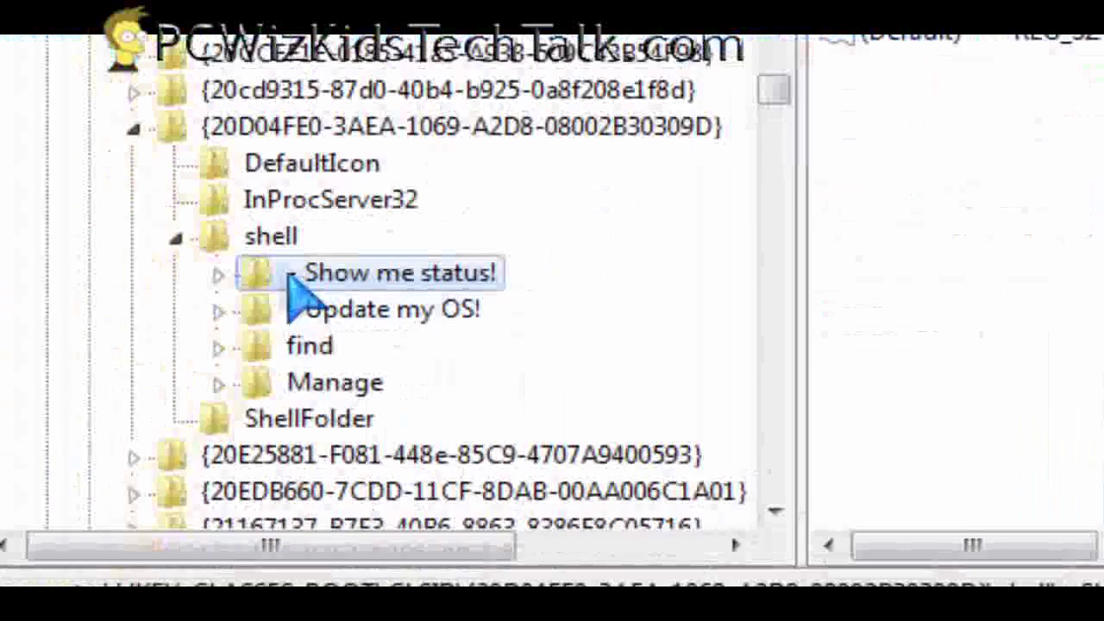
Create a new key under shell named - Clean me up!
left_click(82, 406)
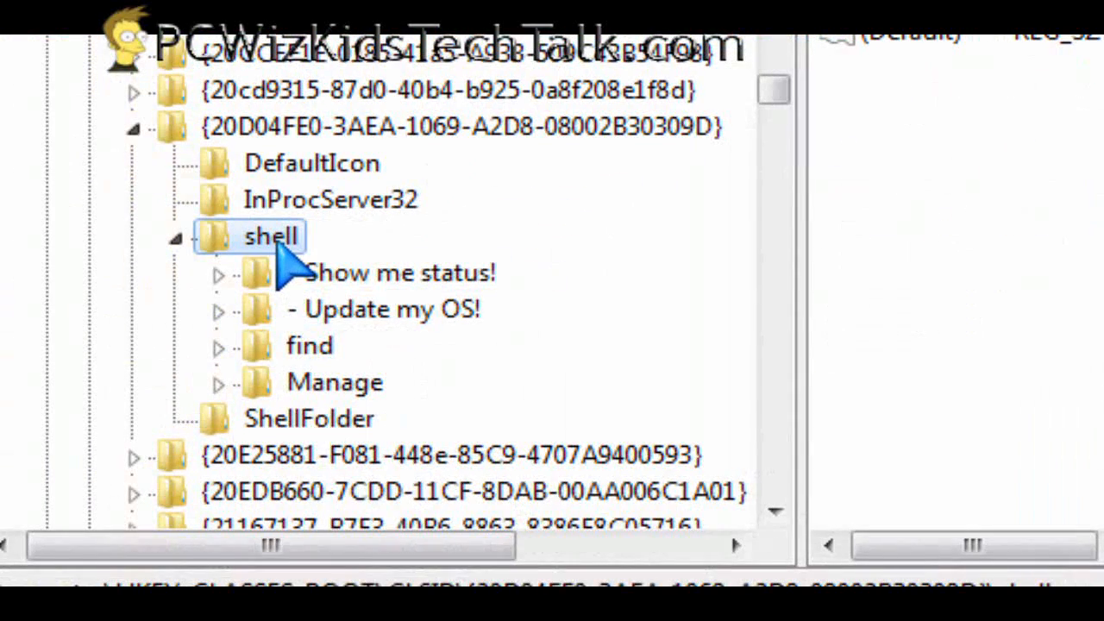
right_click(293, 263)
mouse_move(405, 332)
left_click(750, 314)
type("- Clean me up!")
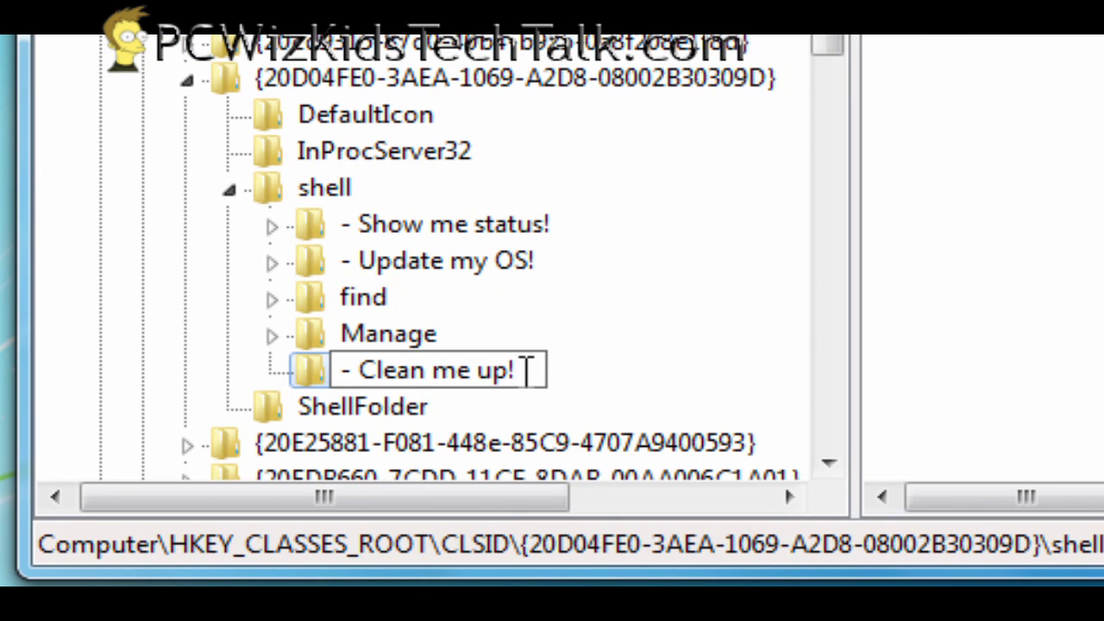
key("Return")
Create a command subkey under - Clean me up!
right_click(475, 383)
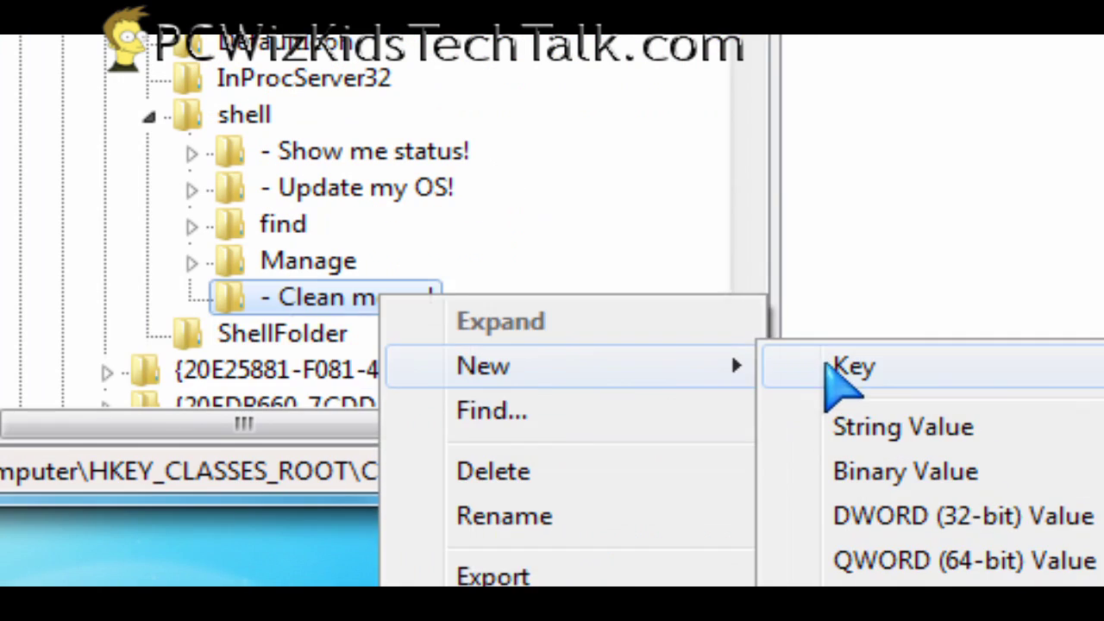
left_click(907, 414)
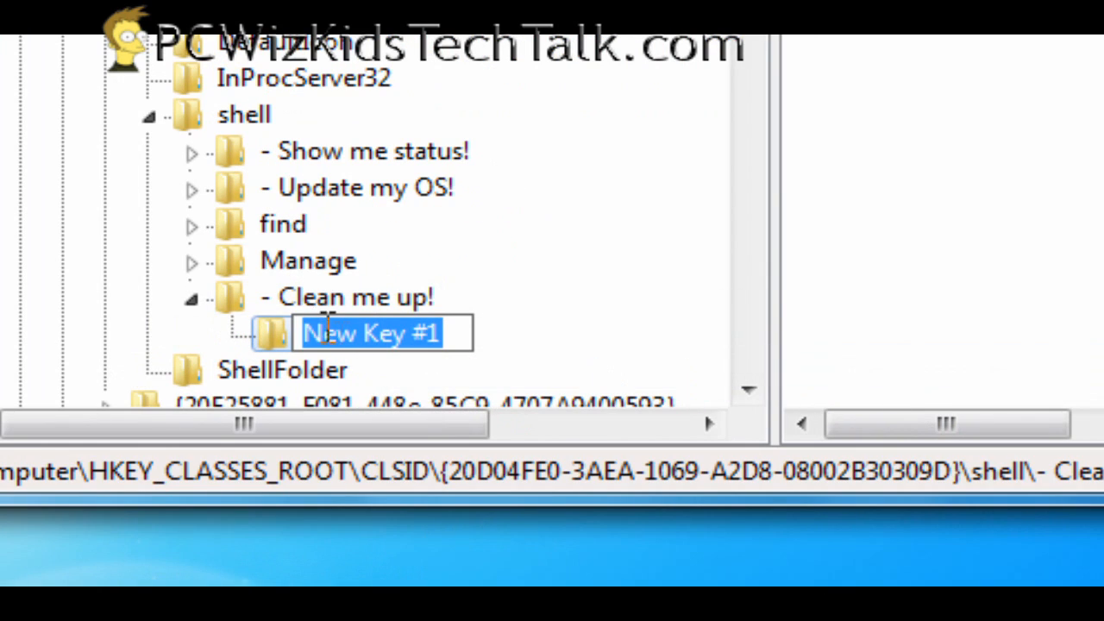
type("command")
key("Return")
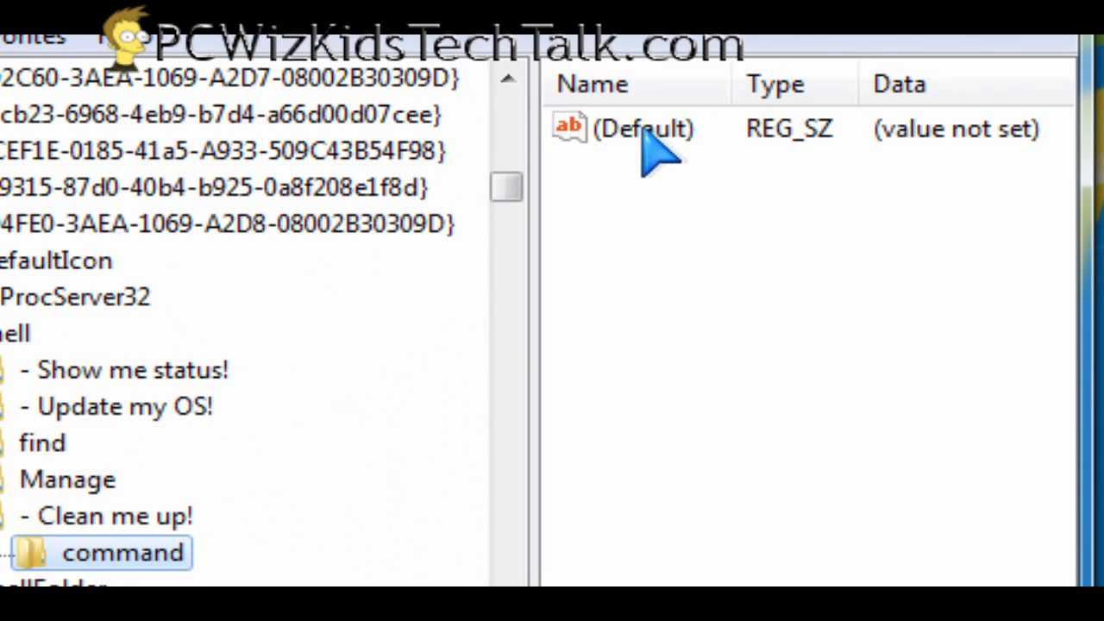
Set the command key's (Default) value to cleanmgr.exe and refresh the registry tree
double_click(643, 128)
type("cl")
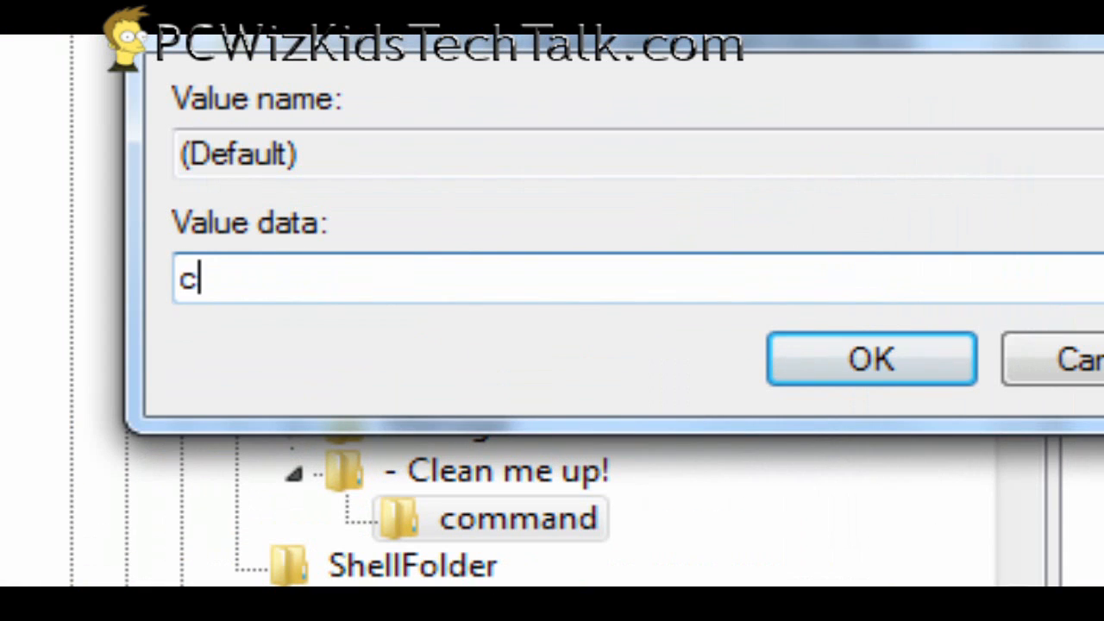
type("eanmgr.exe")
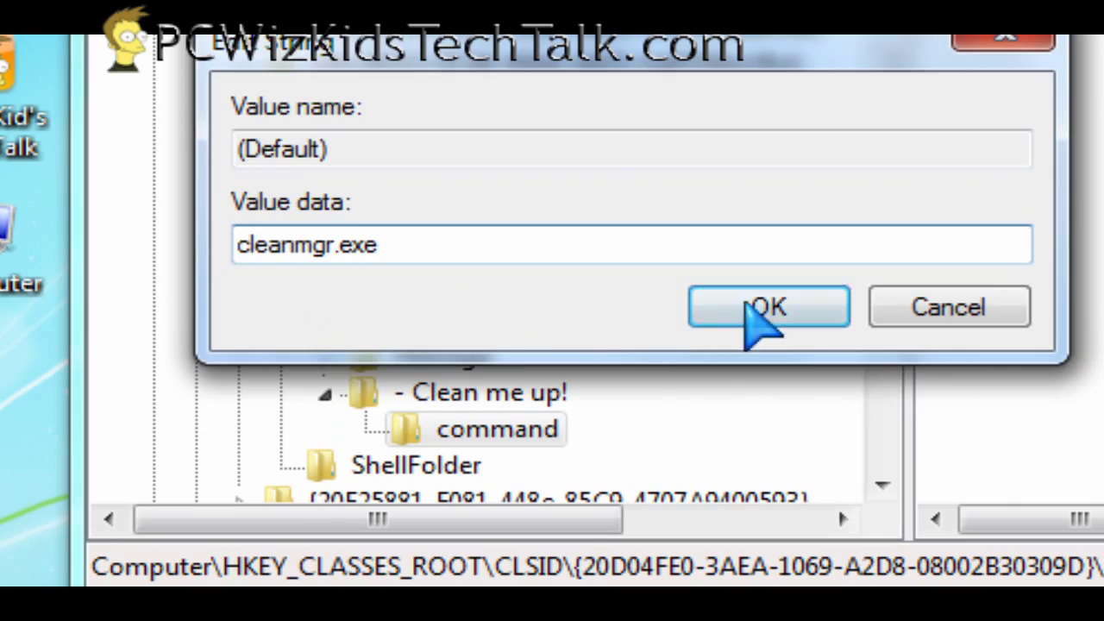
left_click(767, 307)
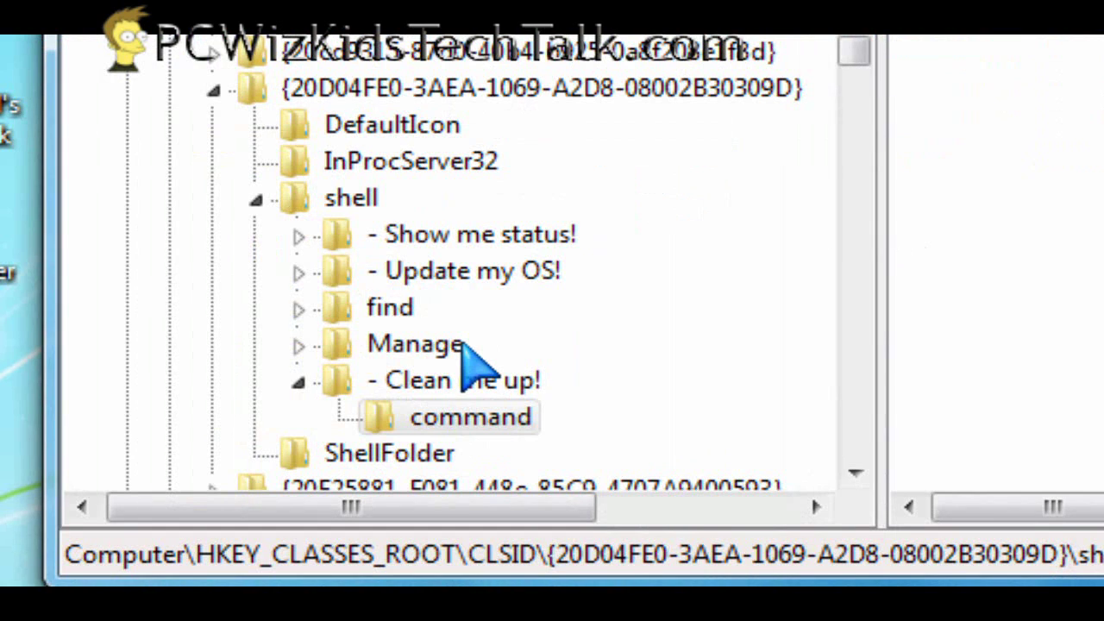
key("F5")
Test Clean me up! from the Computer icon's menu, launching and exiting Disk Cleanup
left_click(298, 235)
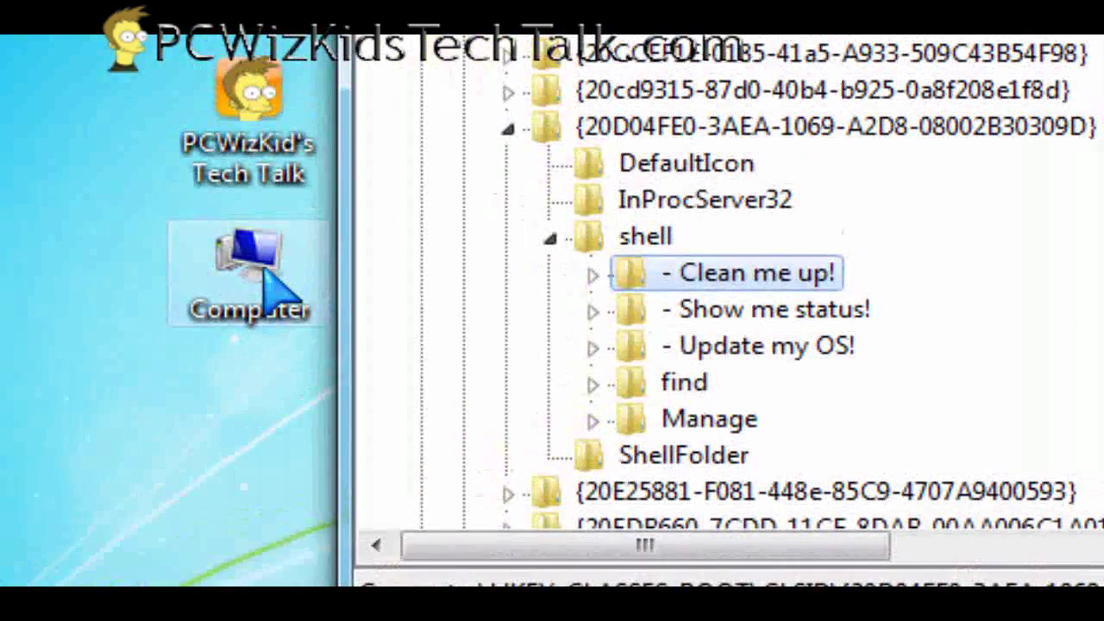
right_click(276, 297)
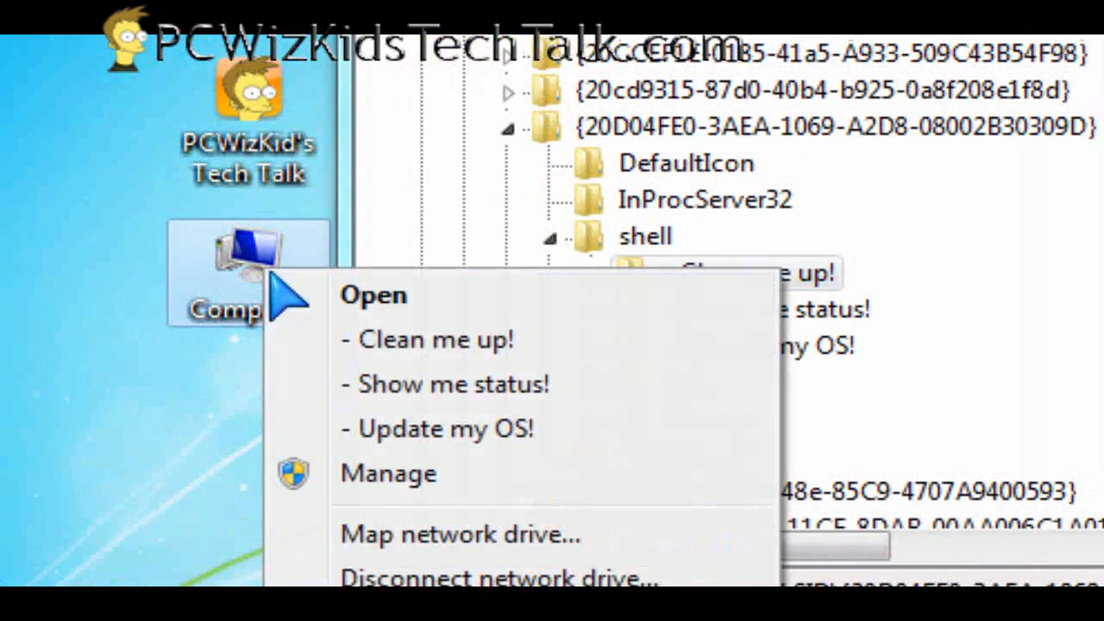
left_click(491, 341)
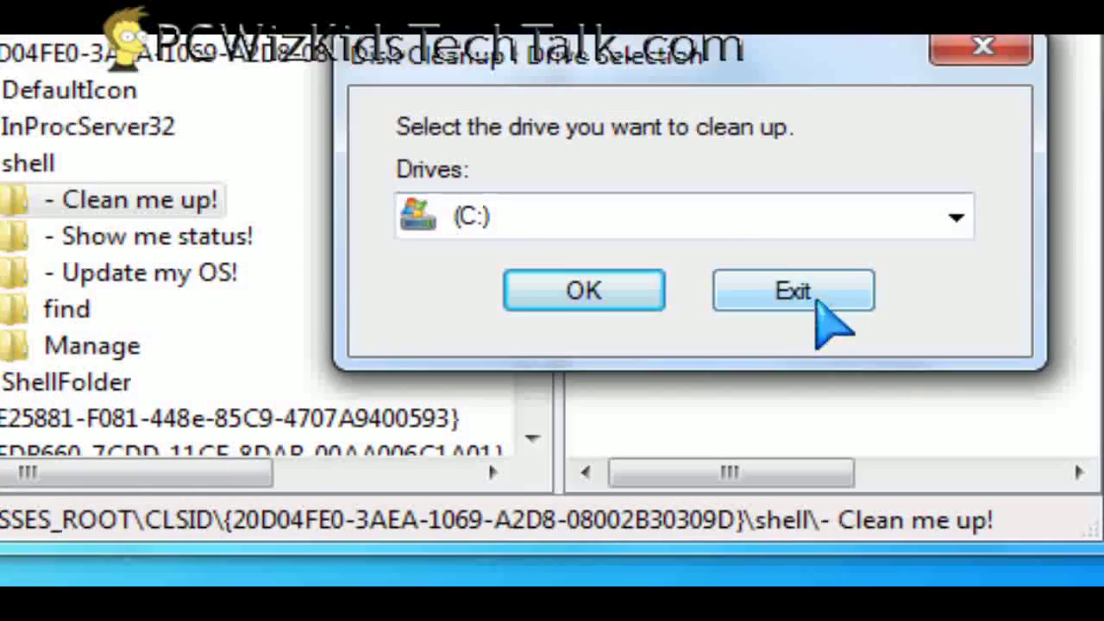
left_click(872, 363)
Expand - Show me status! and - Update my OS! to reveal their command subkeys
left_click(269, 271)
left_click(466, 307)
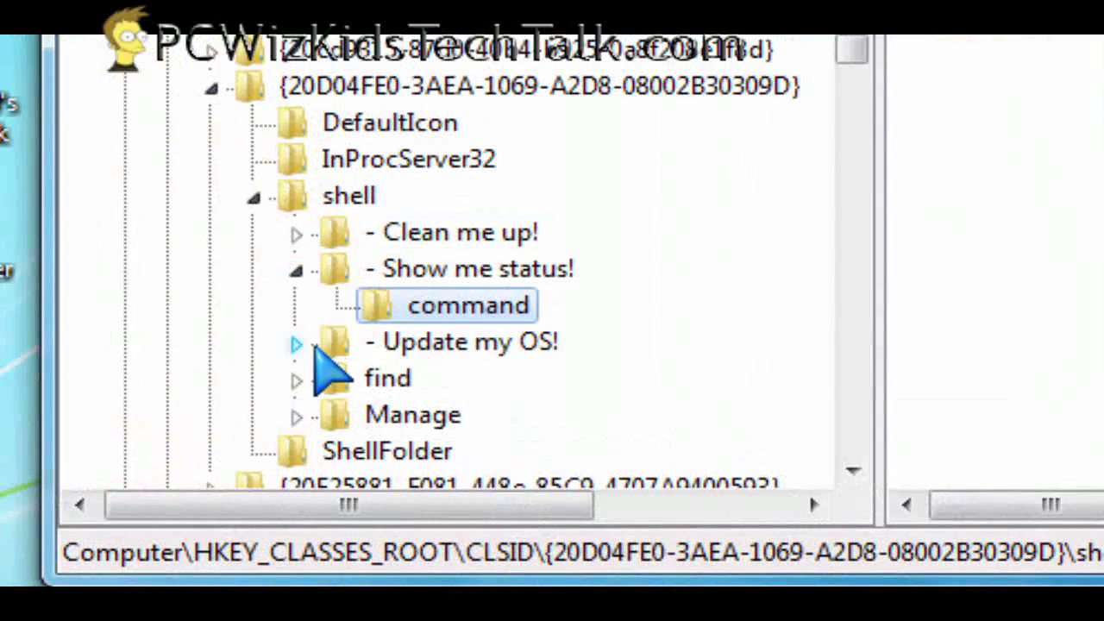
left_click(296, 343)
left_click(472, 380)
left_click(431, 271)
left_click(457, 344)
left_click(457, 379)
left_click(466, 307)
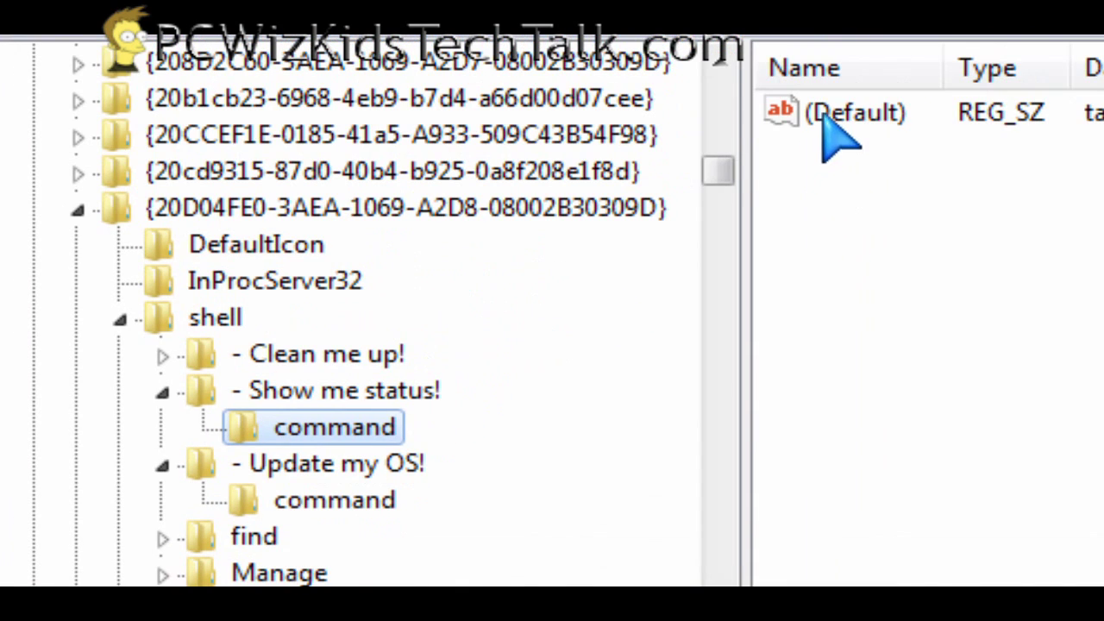
Inspect the Show me status! command's (Default) value taskmgr.exe and confirm it
double_click(853, 112)
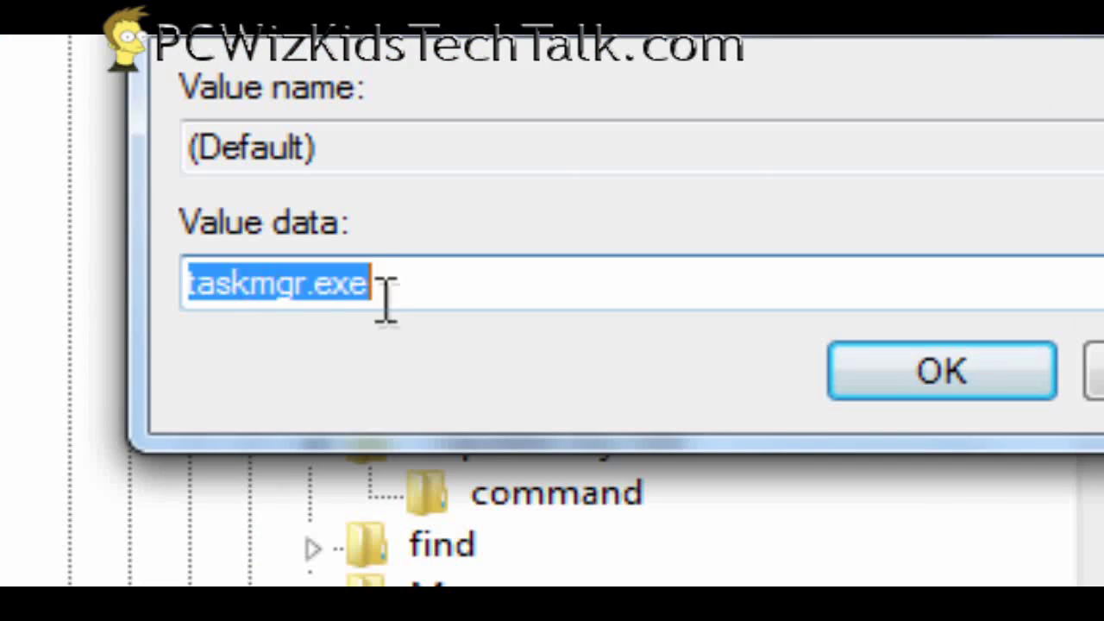
left_click(385, 294)
left_click_drag(373, 285, 517, 293)
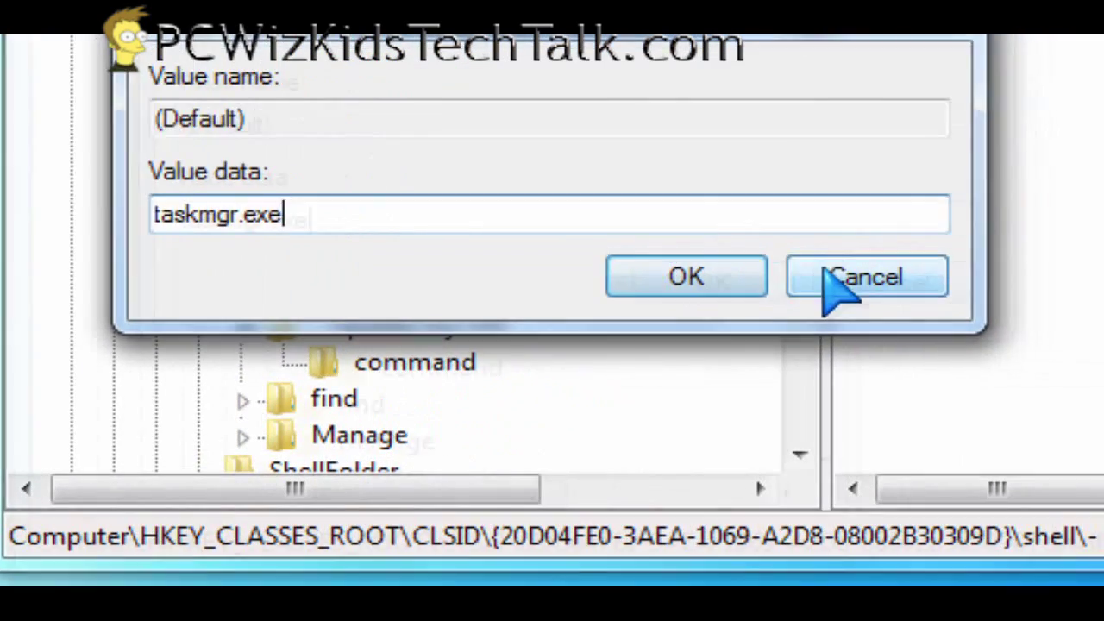
left_click(975, 371)
Inspect the Update my OS! command's (Default) value wuapp.exe and confirm it
left_click(414, 363)
double_click(849, 104)
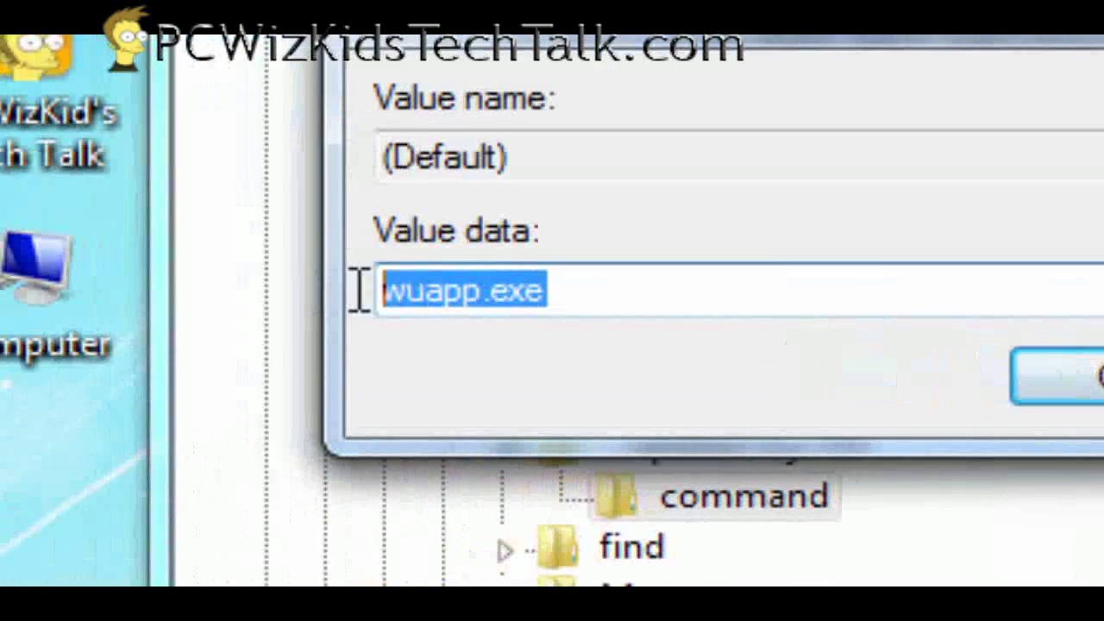
left_click(569, 292)
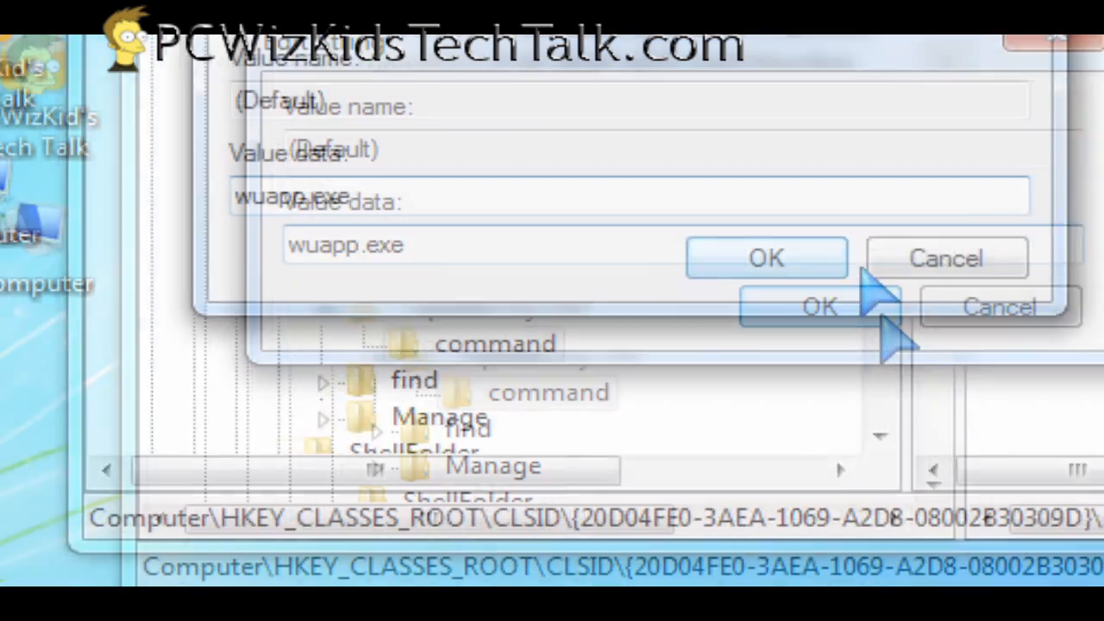
left_click(825, 283)
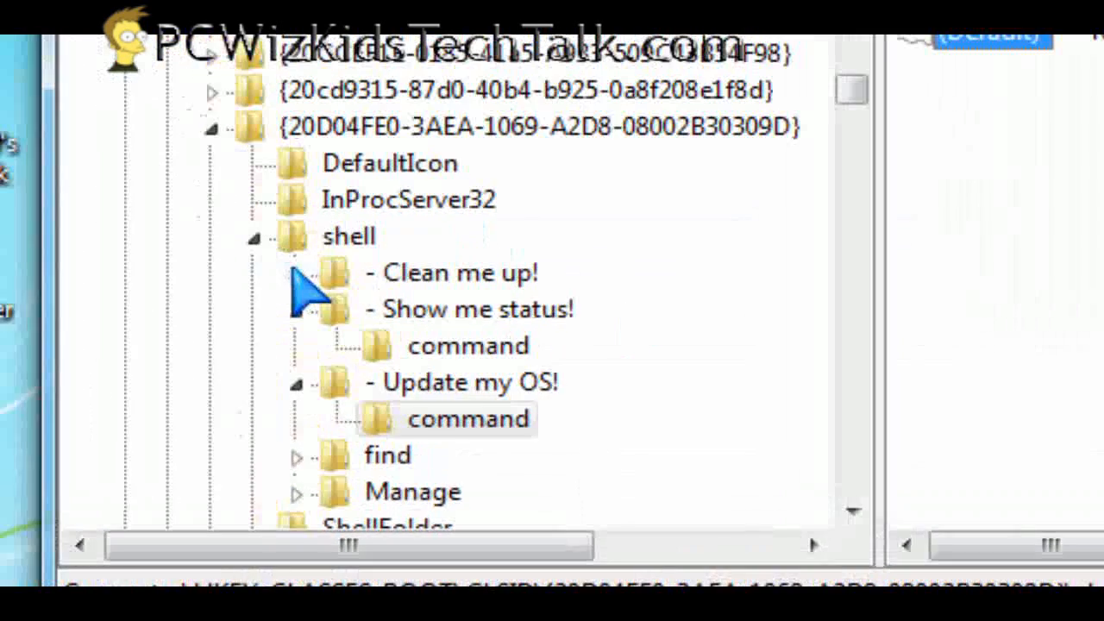
left_click(296, 276)
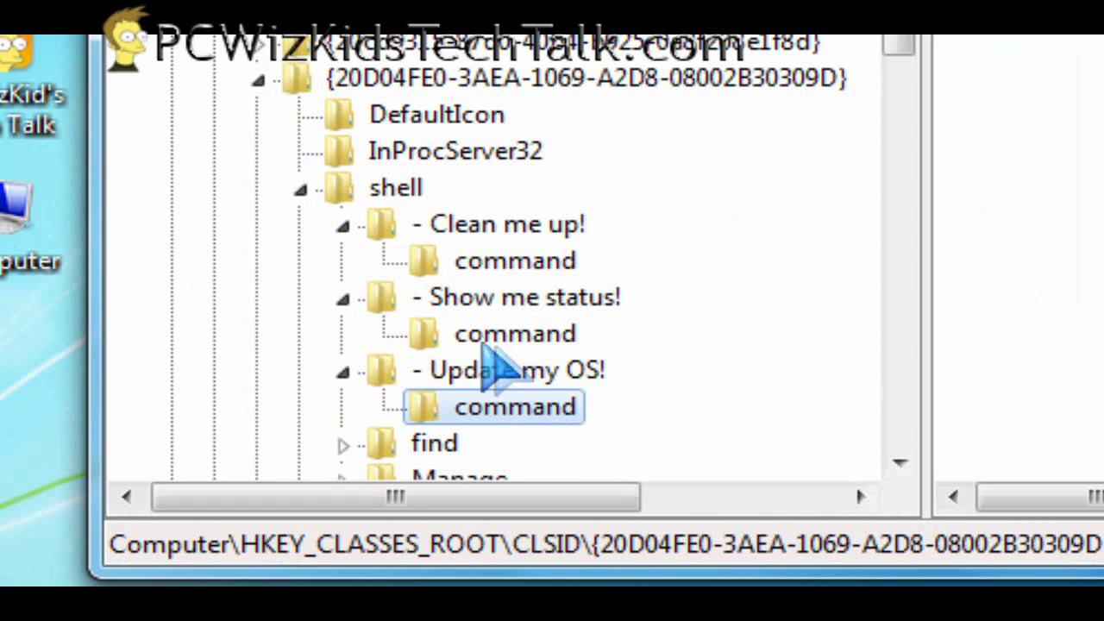
Step back up the tree through the three shell entries and shell to the Computer CLSID key
left_click(500, 370)
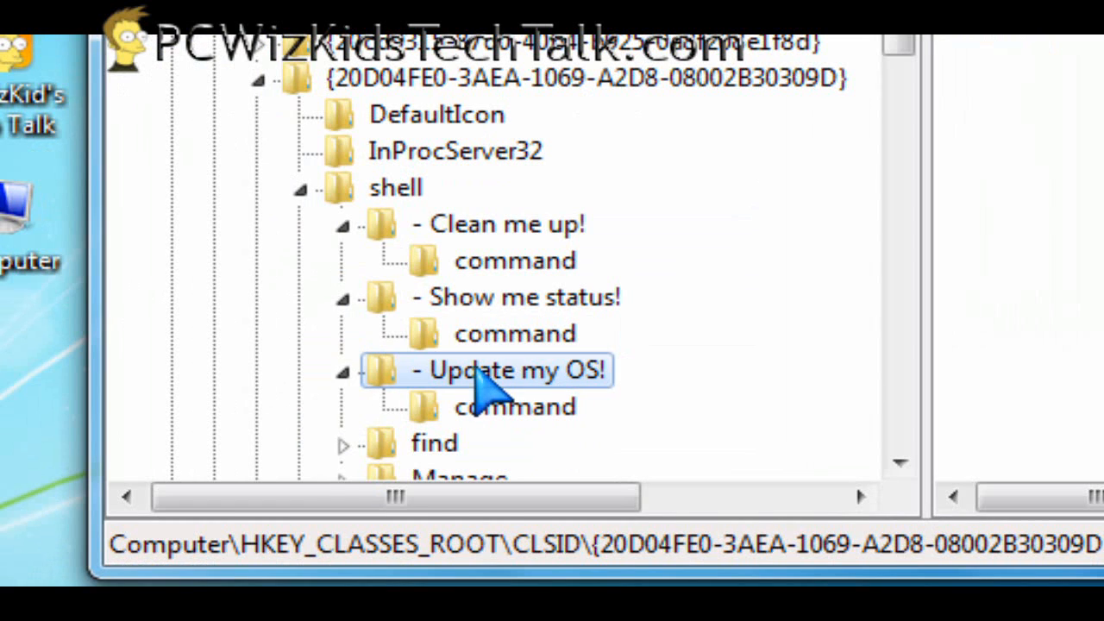
left_click(517, 297)
left_click(508, 226)
left_click(397, 189)
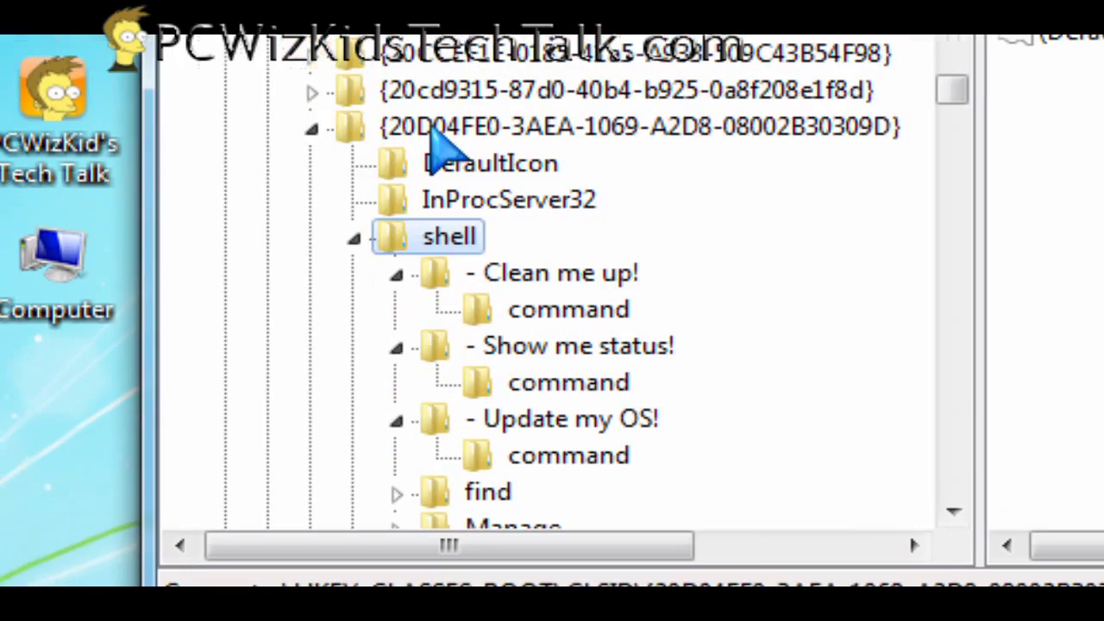
left_click(405, 77)
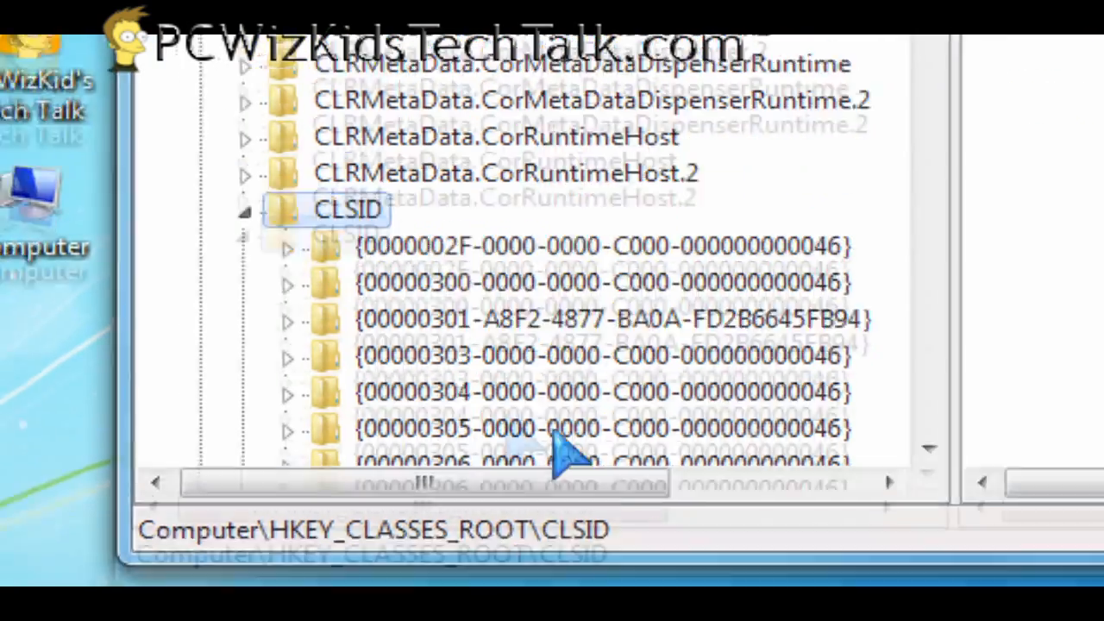